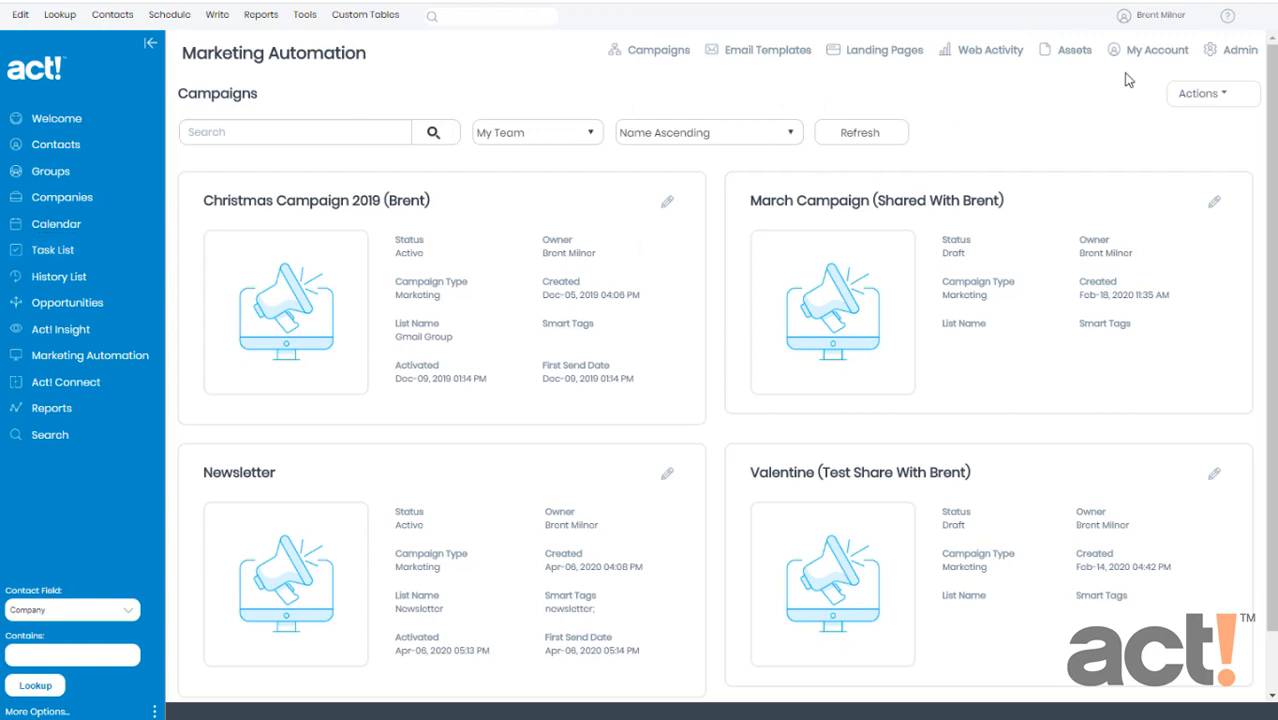
Open the Scoring profiles in the Marketing Automation administration area
{"action": "left_click", "coordinate": [1234, 62]}
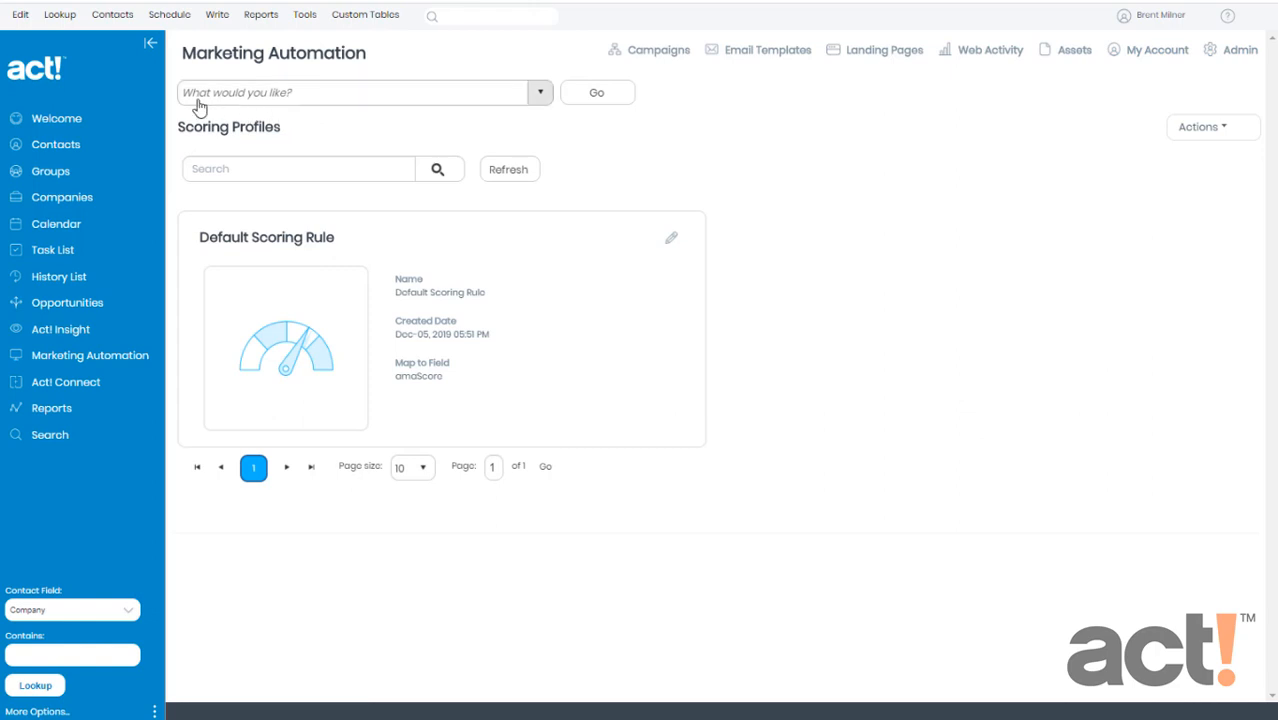
{"action": "left_click", "coordinate": [539, 93]}
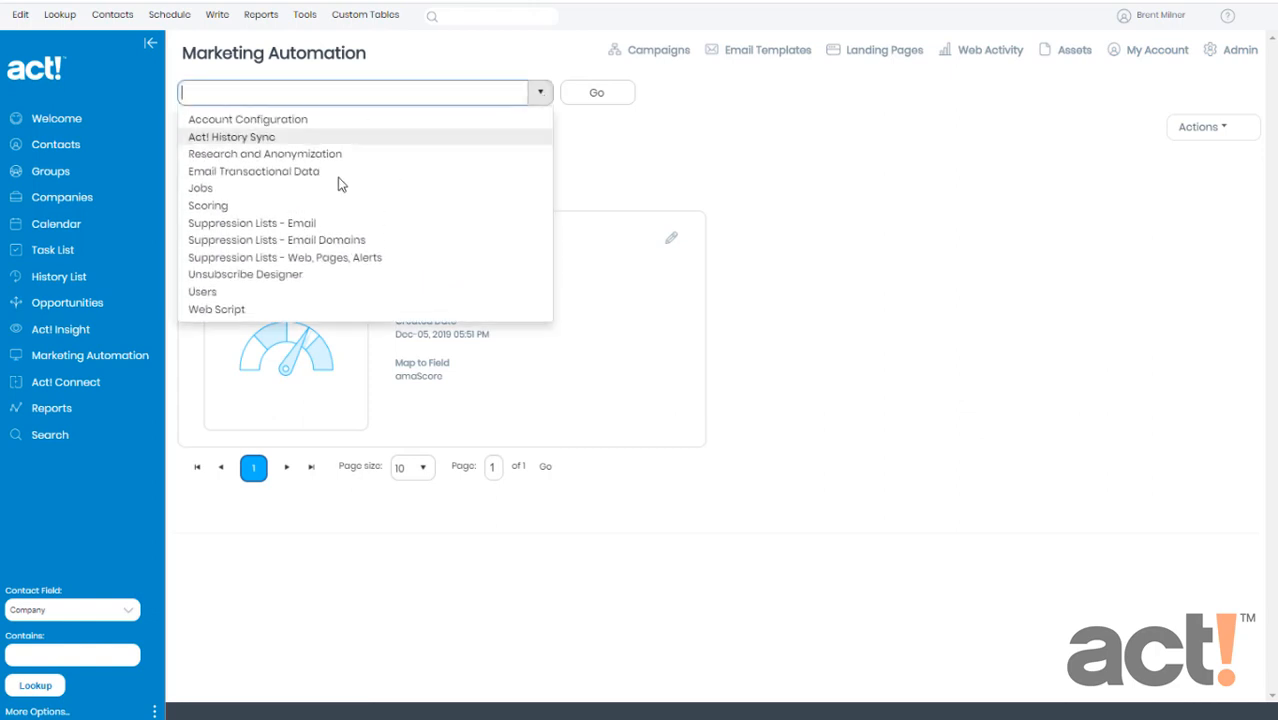
{"action": "left_click", "coordinate": [255, 206]}
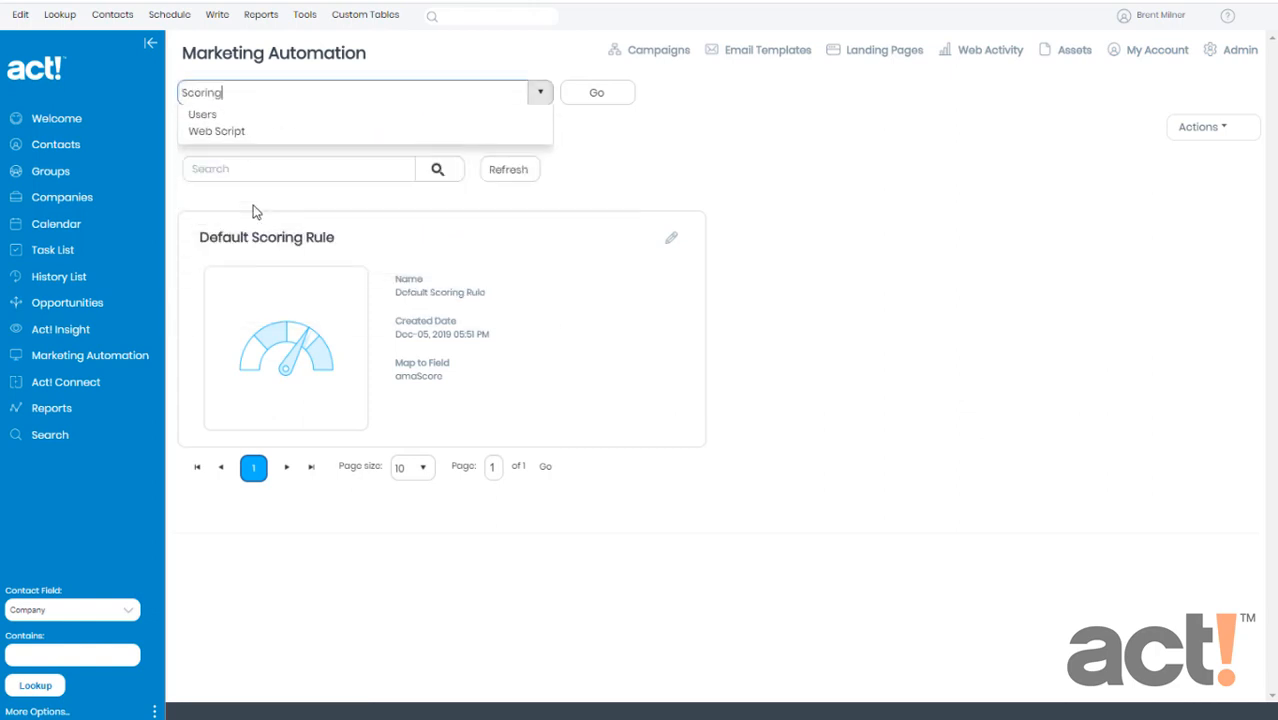
{"action": "left_click", "coordinate": [590, 98]}
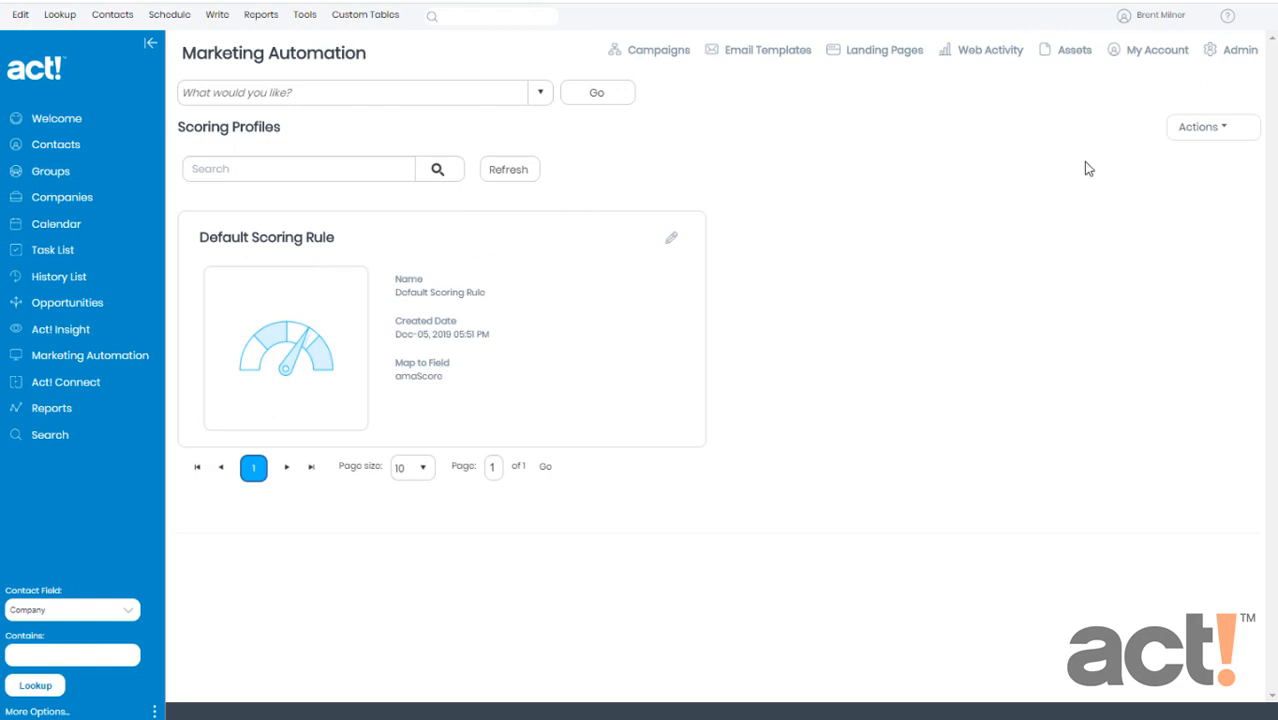
Create a new scoring profile named Newsletter
{"action": "left_click", "coordinate": [1195, 129]}
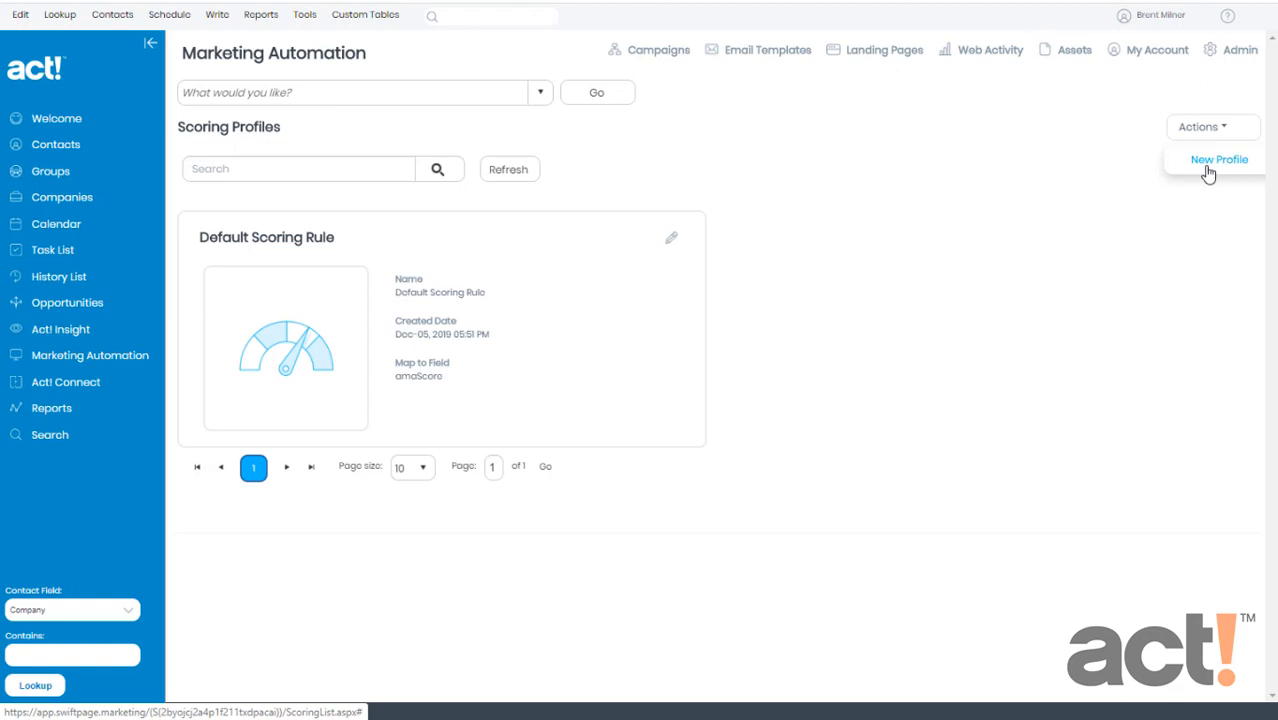
{"action": "left_click", "coordinate": [1206, 168]}
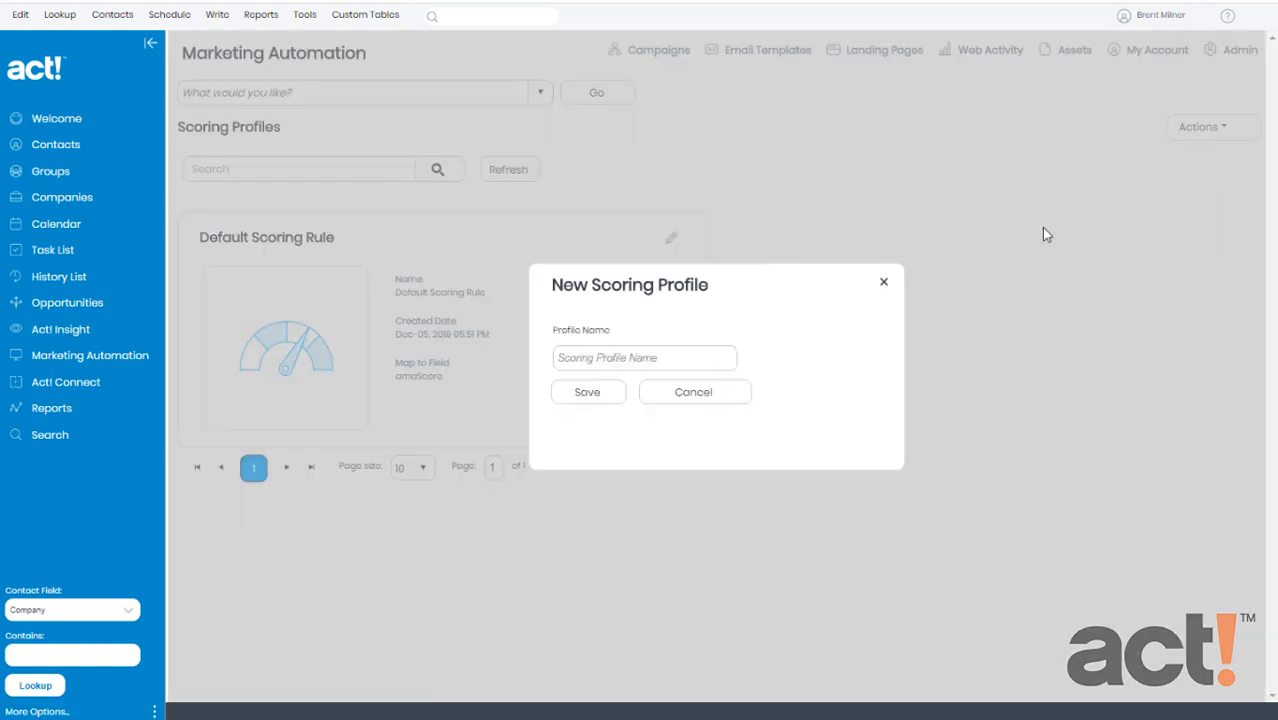
{"action": "left_click", "coordinate": [655, 352]}
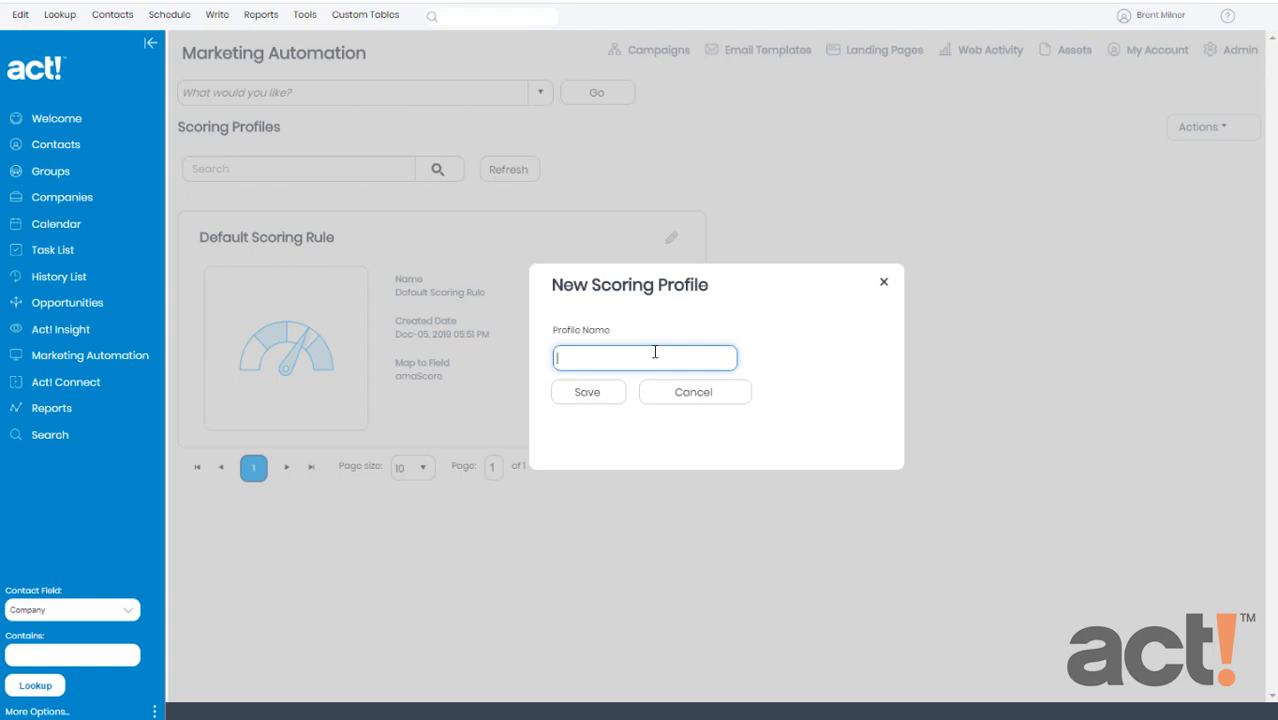
{"action": "type", "text": "Newsletter"}
{"action": "left_click", "coordinate": [590, 397]}
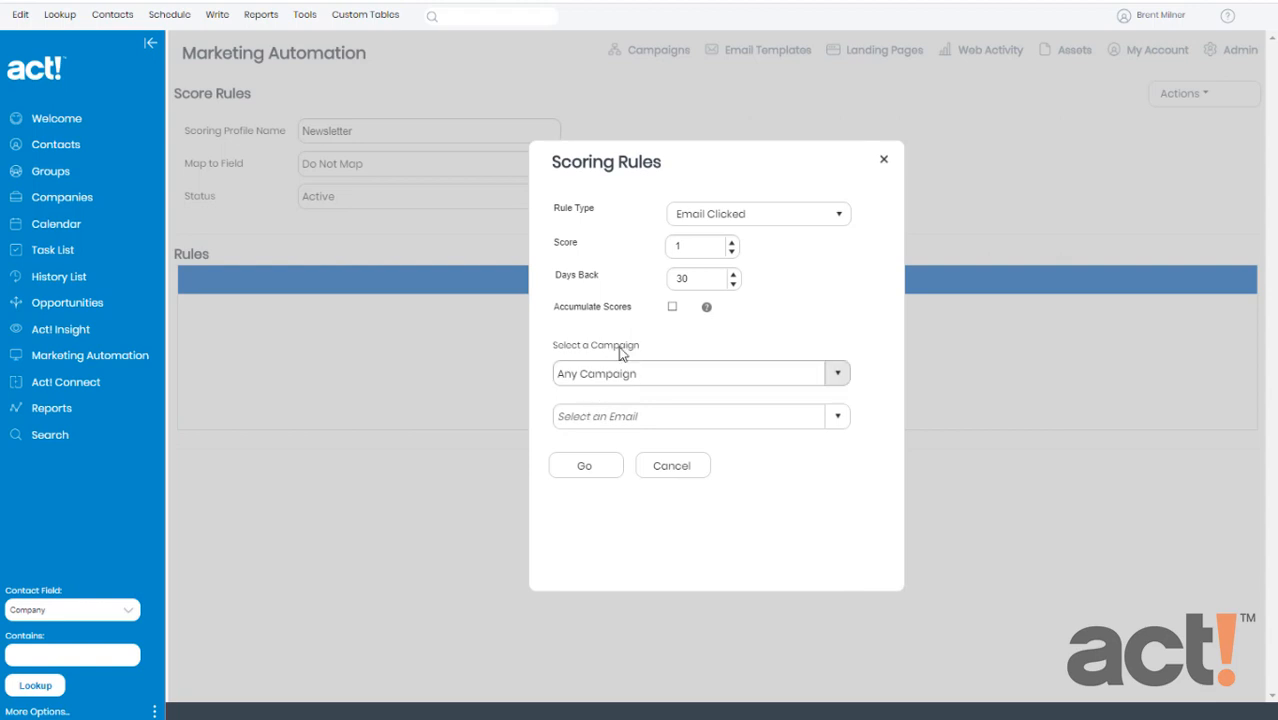
Add a Landing Page Completed rule with a score of 5 for the Newsletter landing page
{"action": "left_click", "coordinate": [752, 219]}
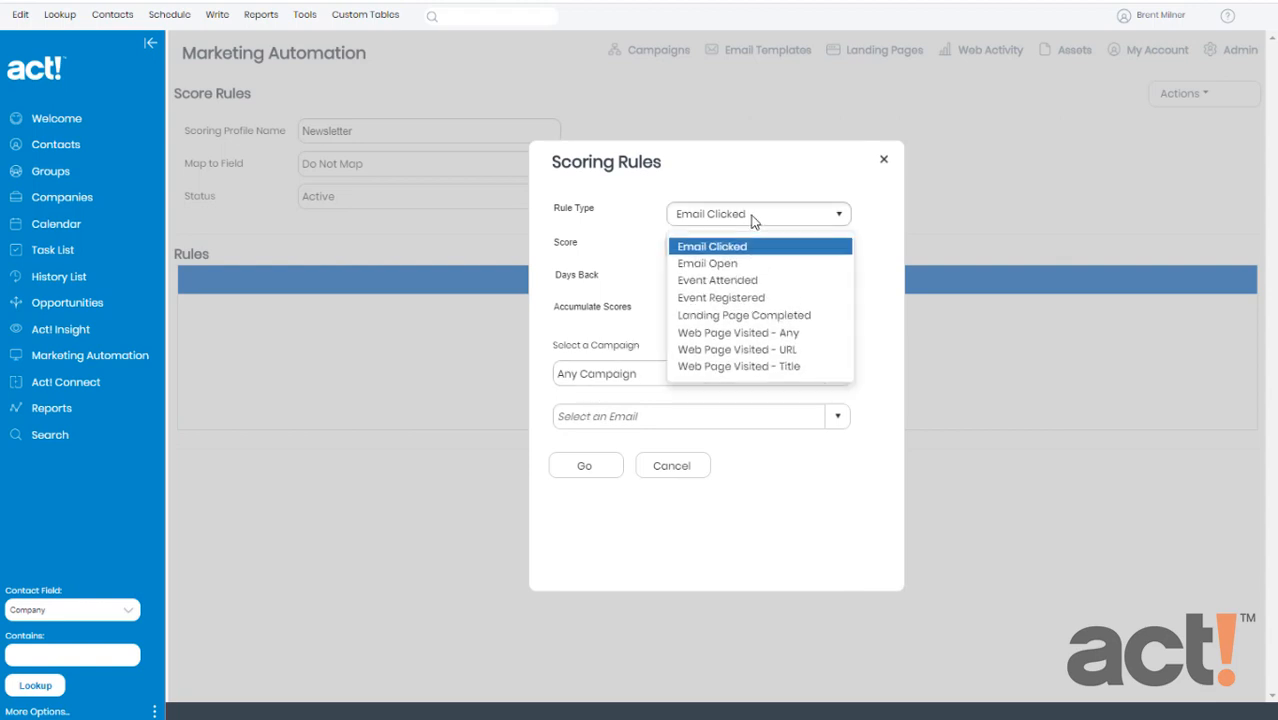
{"action": "left_click", "coordinate": [767, 317]}
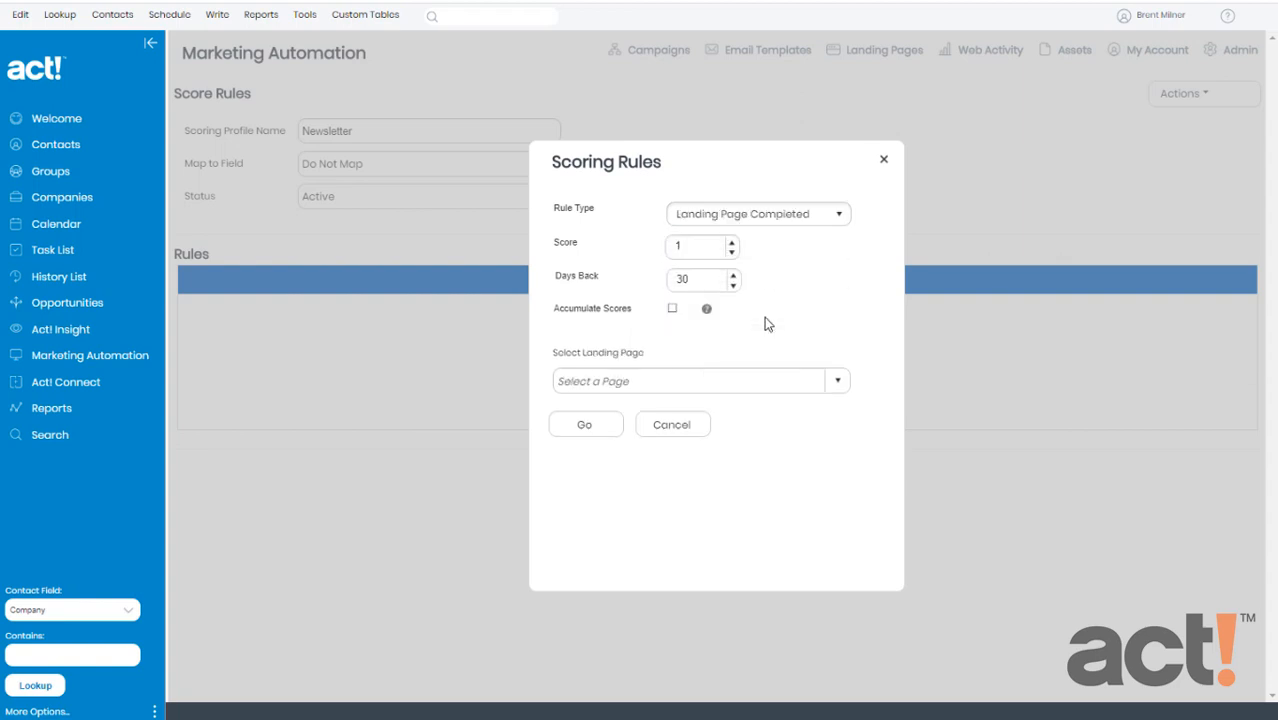
{"action": "left_click", "coordinate": [732, 244]}
{"action": "left_click", "coordinate": [732, 244]}
{"action": "left_click", "coordinate": [732, 244]}
{"action": "left_click", "coordinate": [676, 378]}
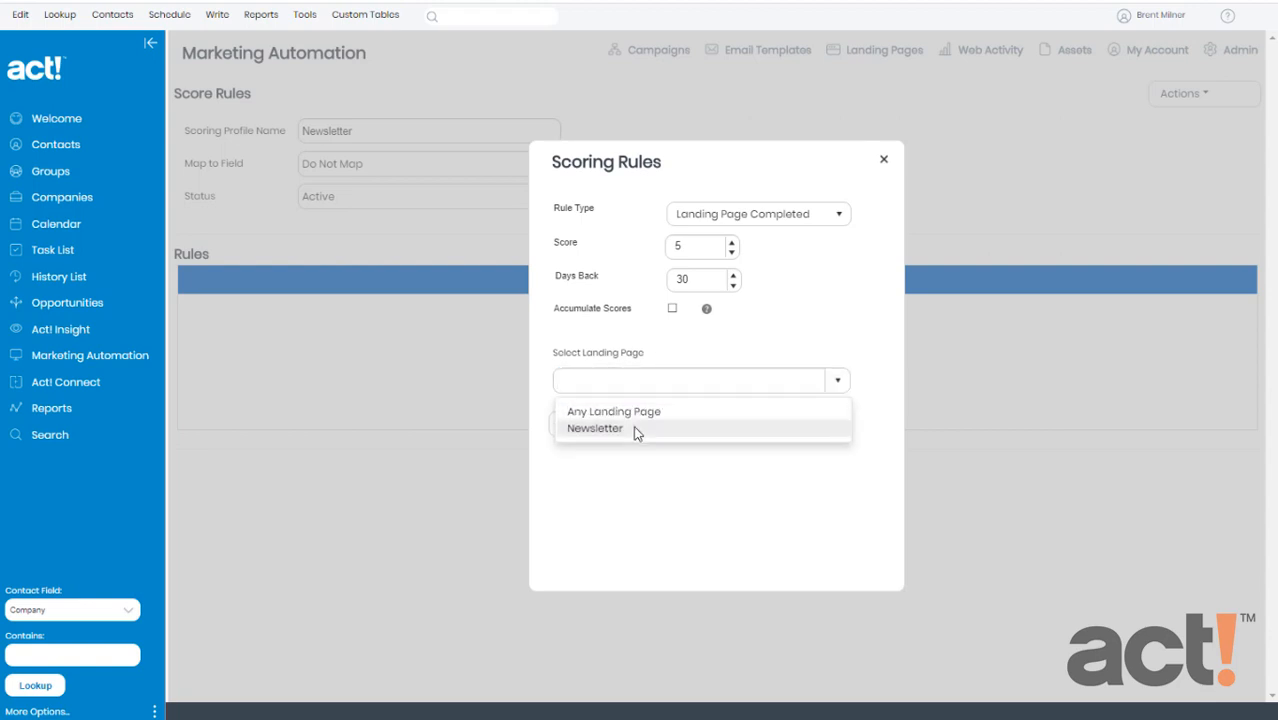
{"action": "left_click", "coordinate": [637, 430]}
{"action": "left_click", "coordinate": [592, 430]}
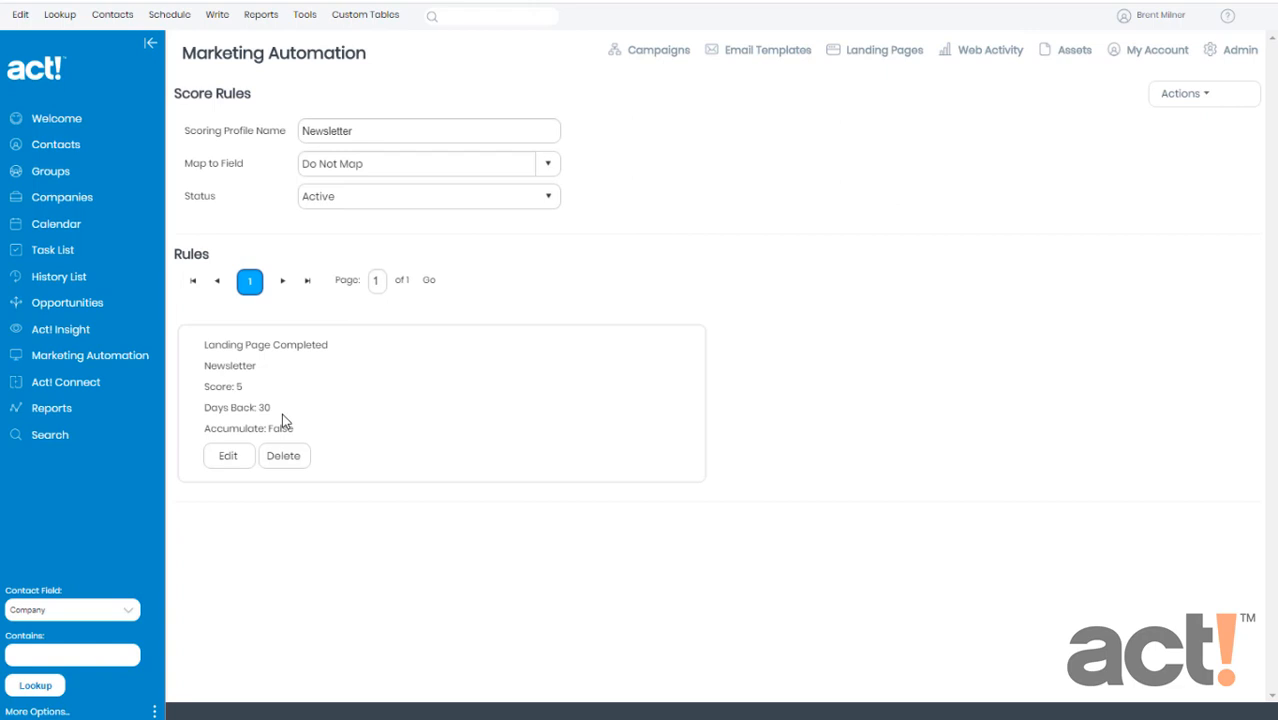
Add an Email Open rule for any email in the Newsletter campaign, with 90 days back and accumulated scores
{"action": "left_click", "coordinate": [1184, 96]}
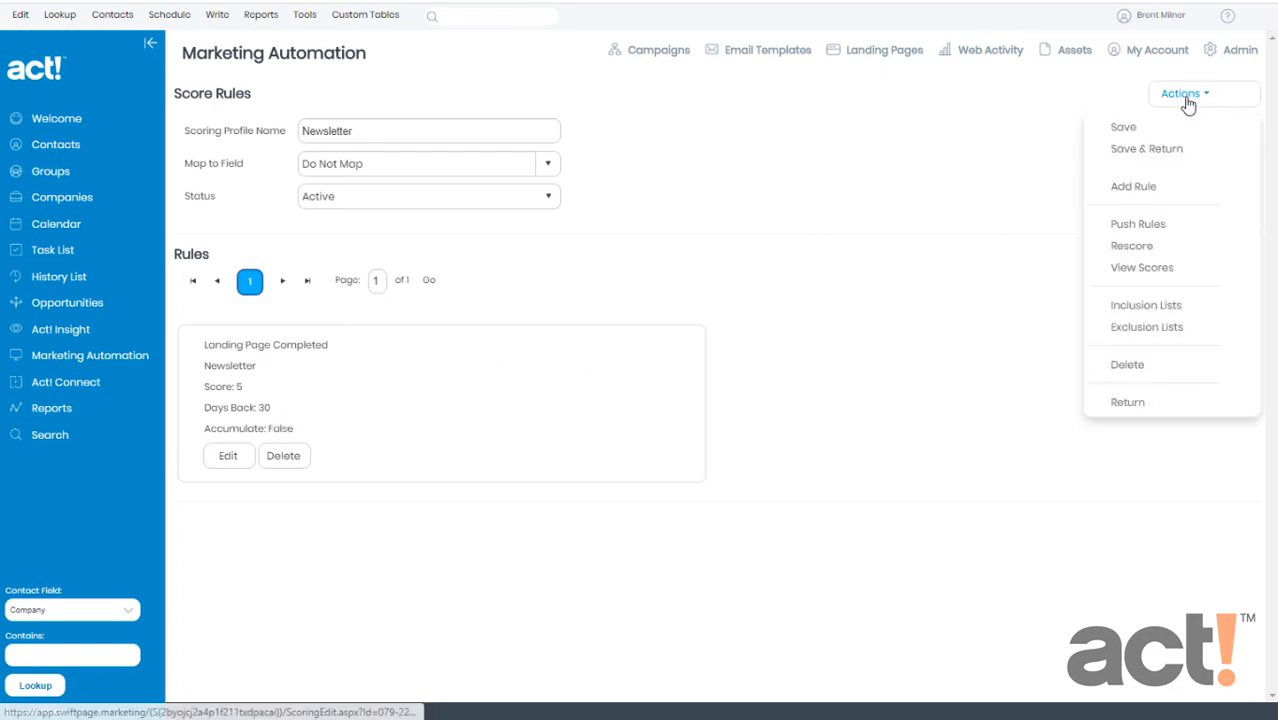
{"action": "left_click", "coordinate": [1151, 196]}
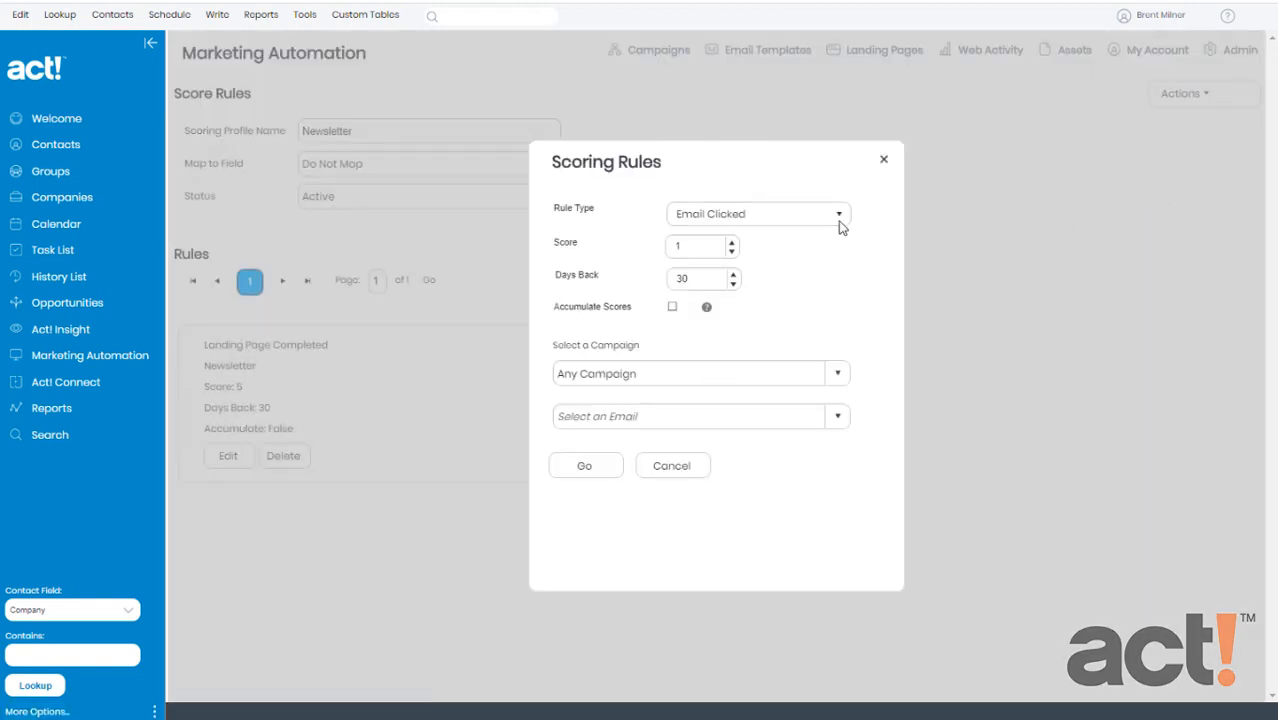
{"action": "left_click", "coordinate": [828, 219]}
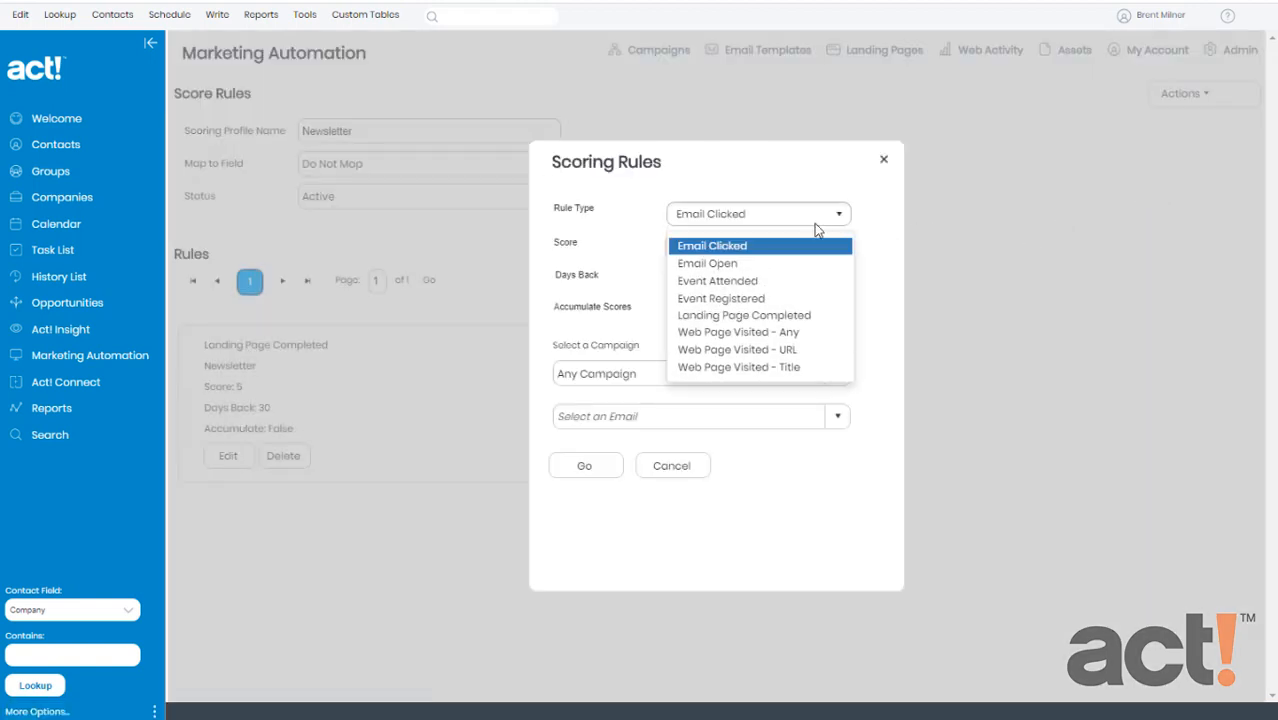
{"action": "left_click", "coordinate": [755, 266]}
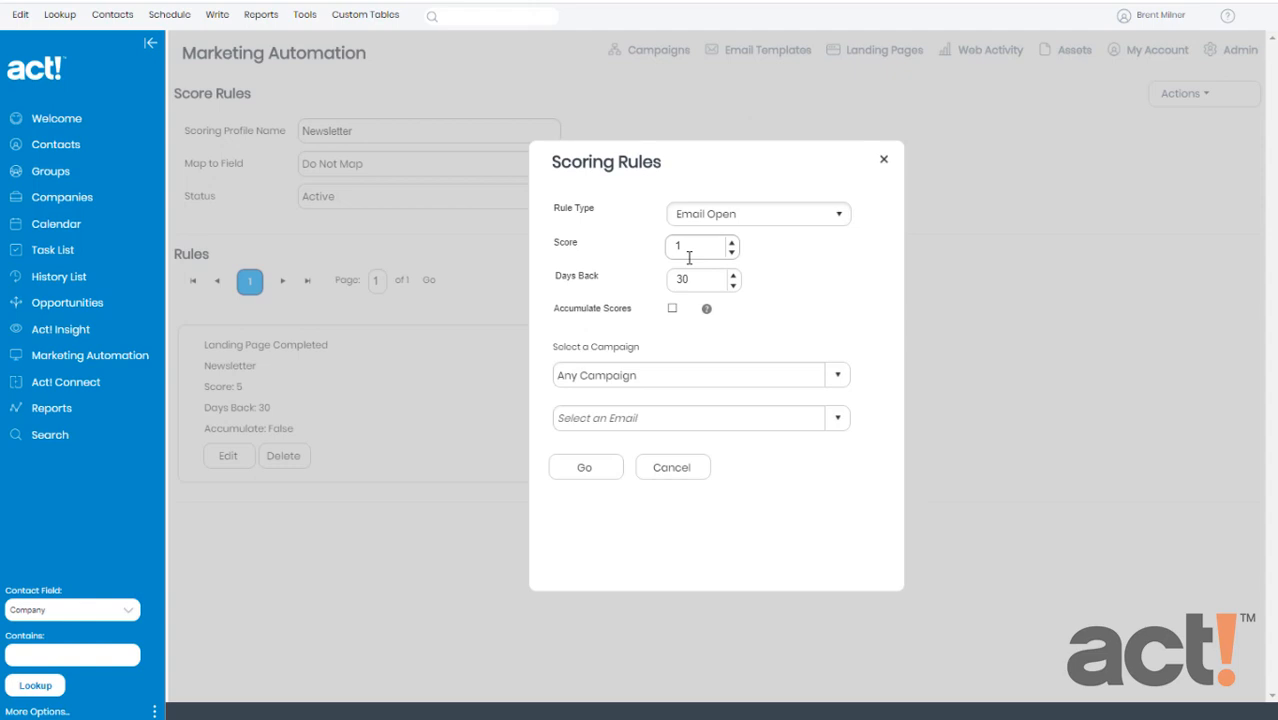
{"action": "double_click", "coordinate": [678, 279]}
{"action": "type", "text": "90"}
{"action": "left_click", "coordinate": [673, 312]}
{"action": "left_click", "coordinate": [676, 374]}
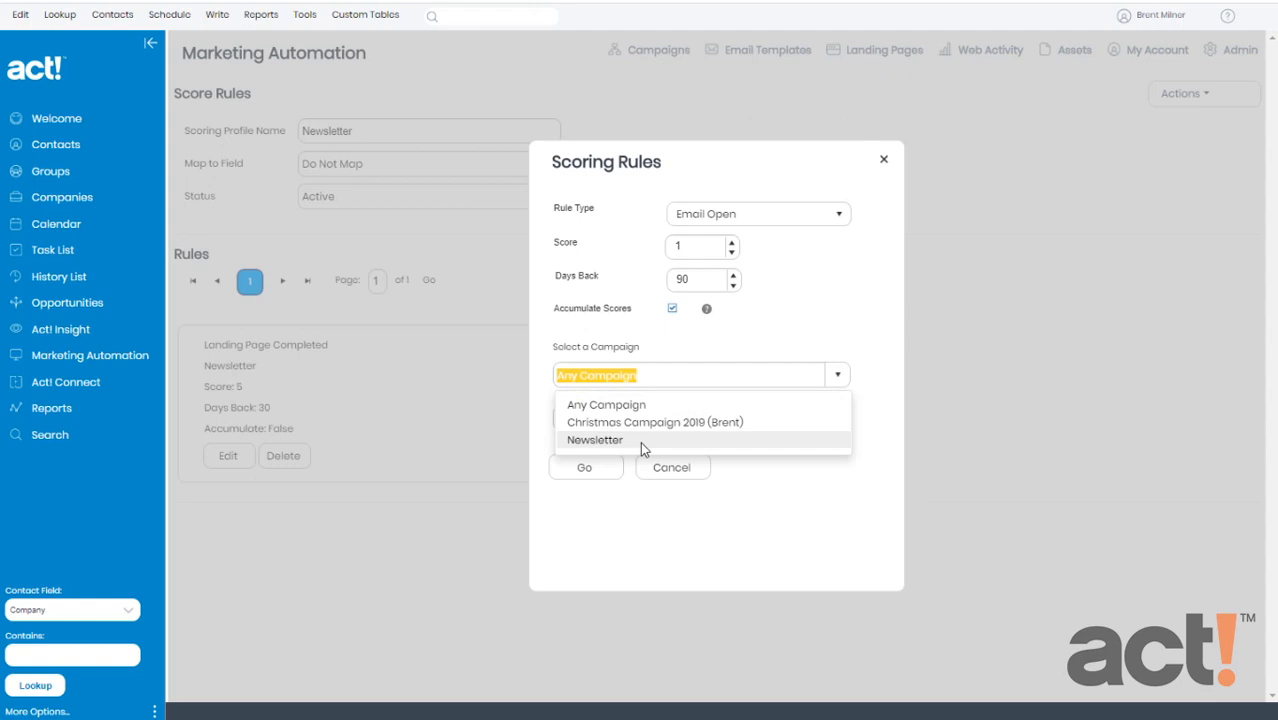
{"action": "left_click", "coordinate": [641, 443]}
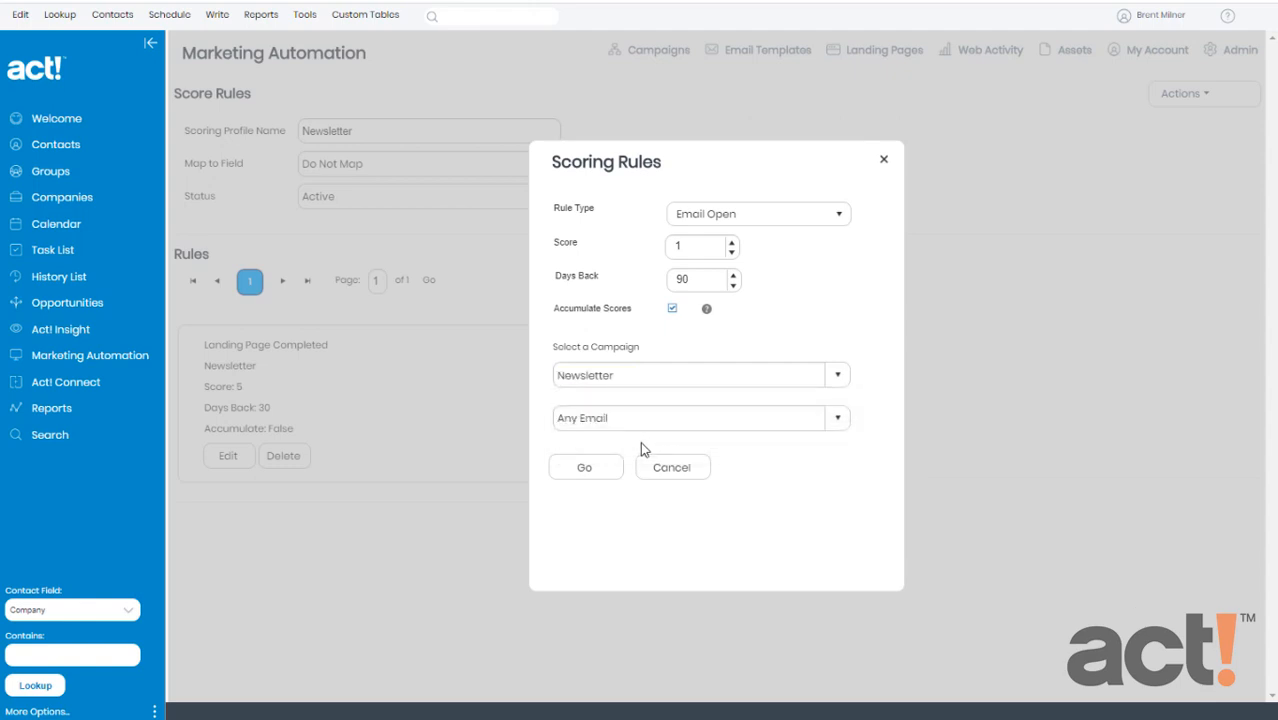
{"action": "left_click", "coordinate": [585, 474]}
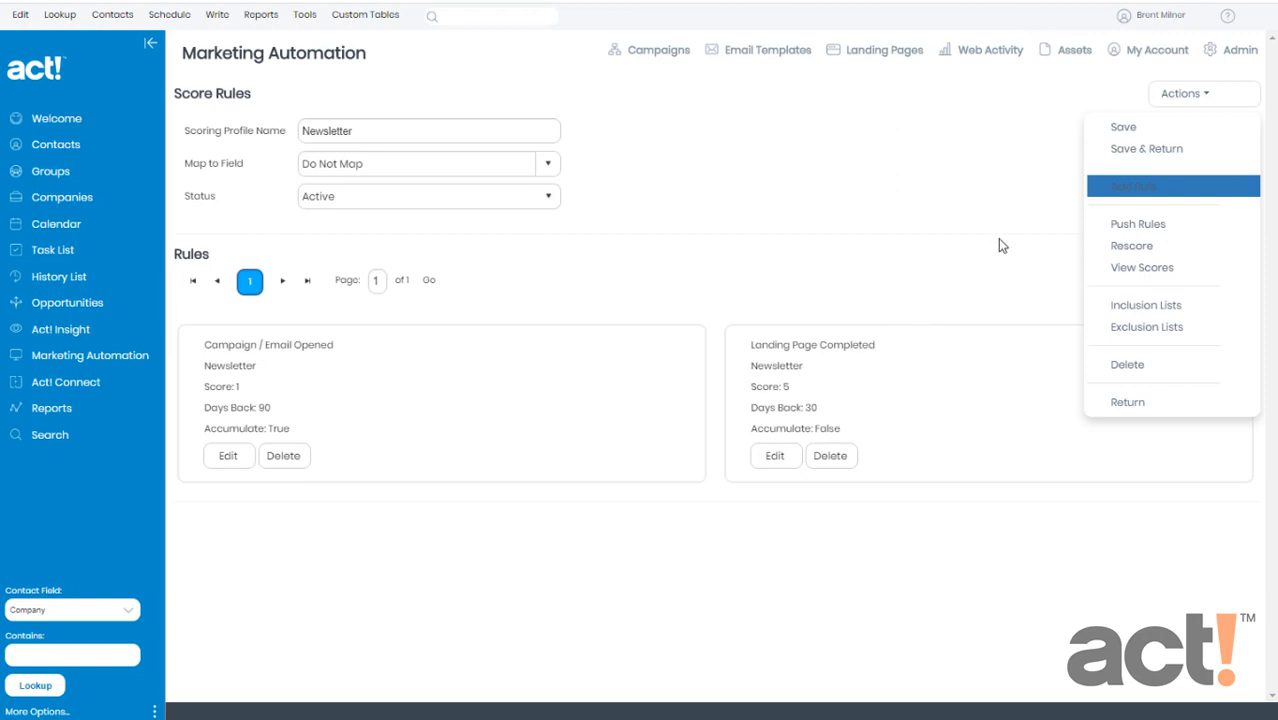
Add an Email Clicked rule for any Newsletter campaign email, with score 2, 90 days back and accumulated scores
{"action": "left_click", "coordinate": [1127, 193]}
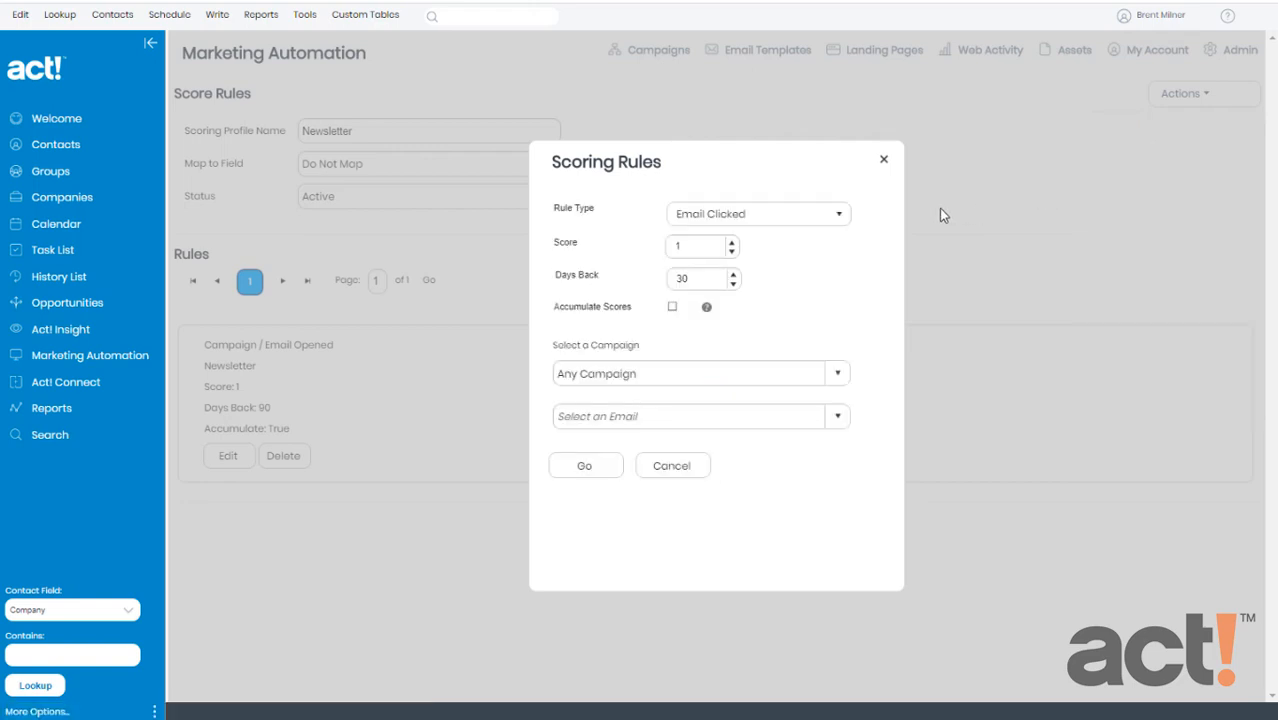
{"action": "double_click", "coordinate": [712, 278]}
{"action": "type", "text": "90"}
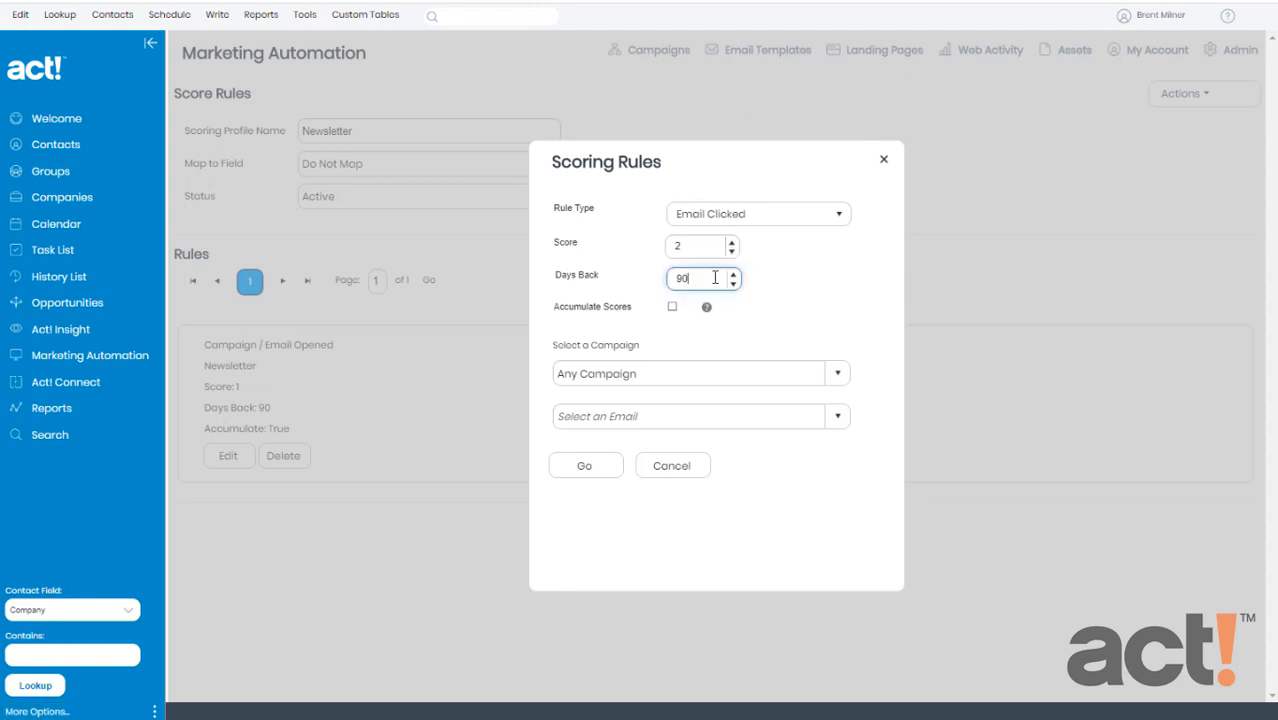
{"action": "left_click", "coordinate": [672, 308]}
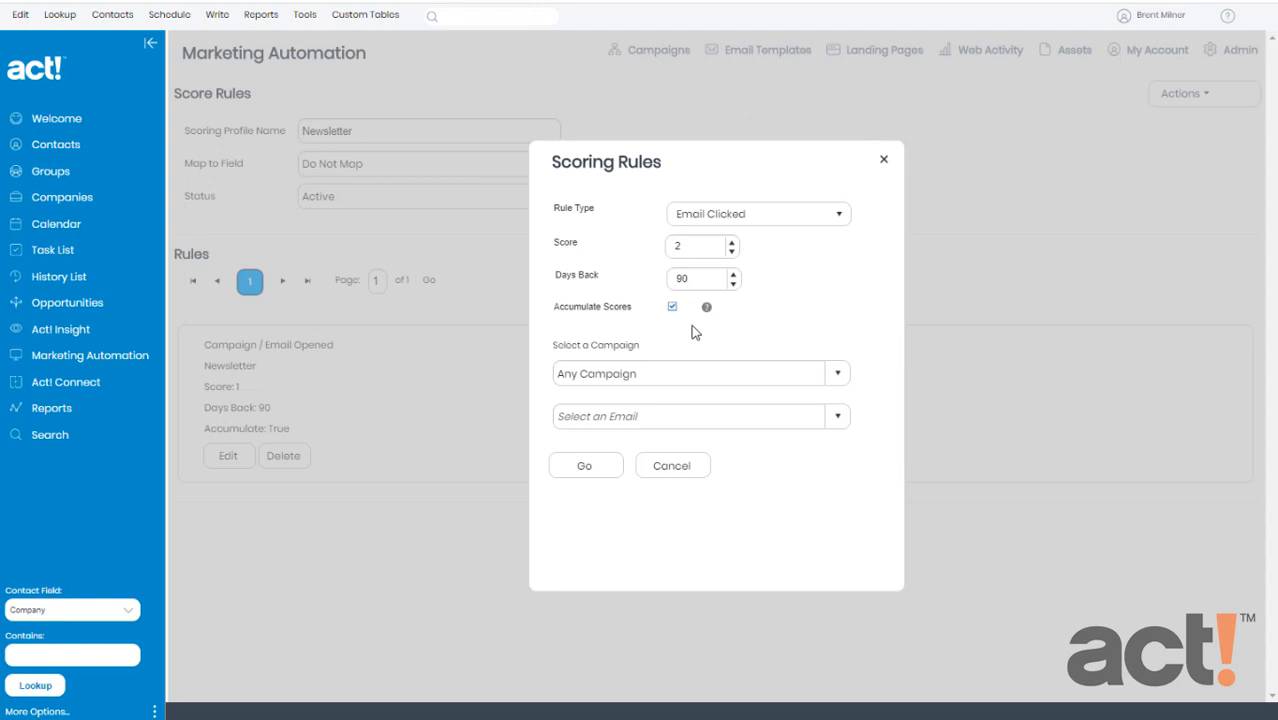
{"action": "left_click", "coordinate": [671, 372]}
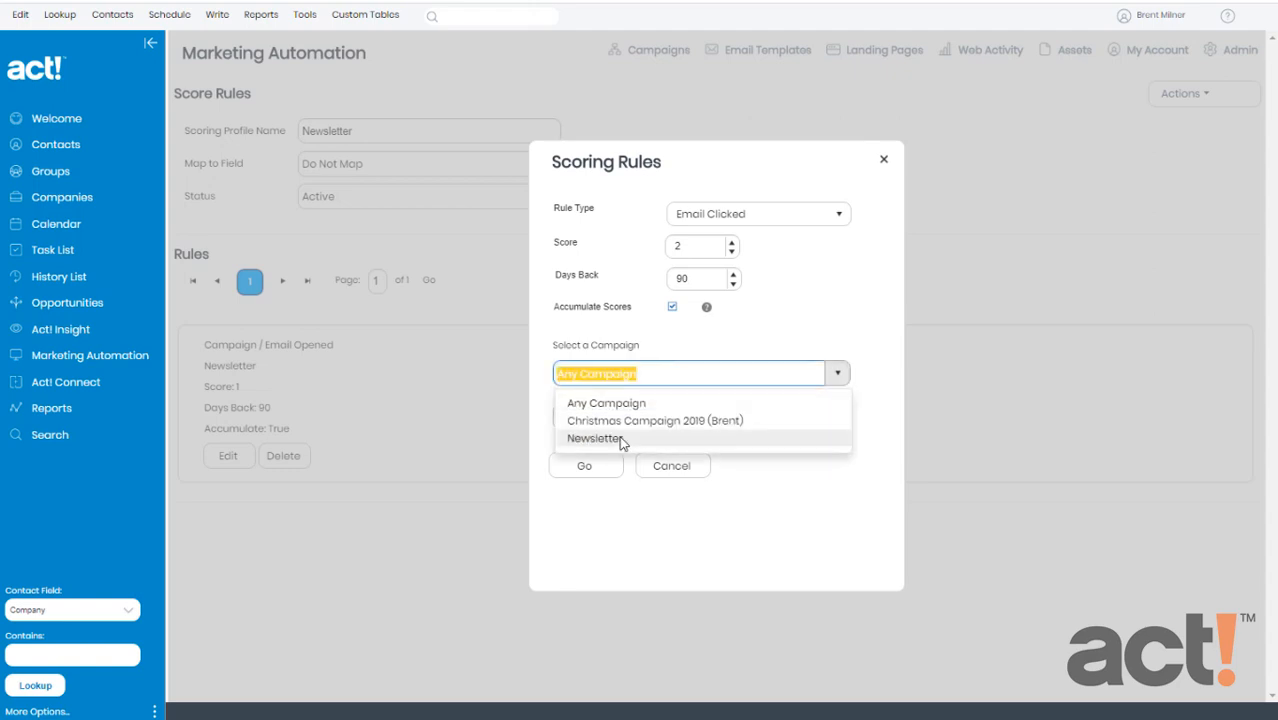
{"action": "left_click", "coordinate": [620, 441]}
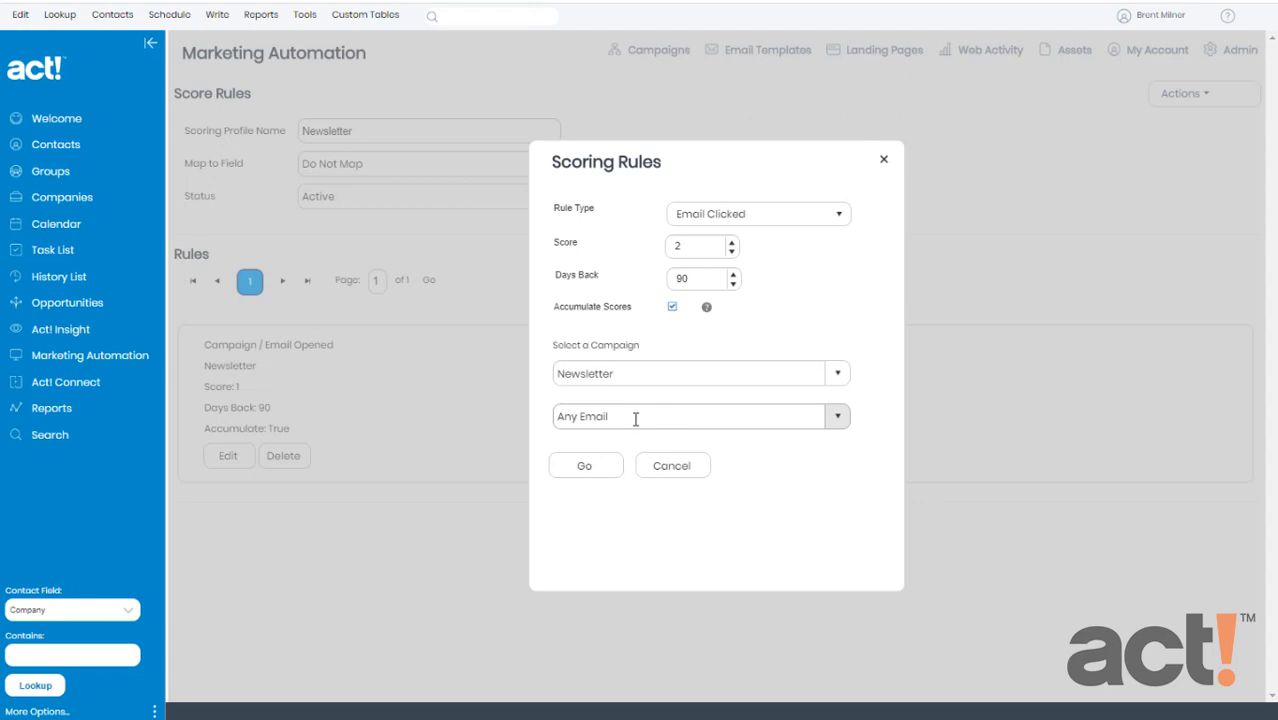
{"action": "left_click", "coordinate": [584, 466]}
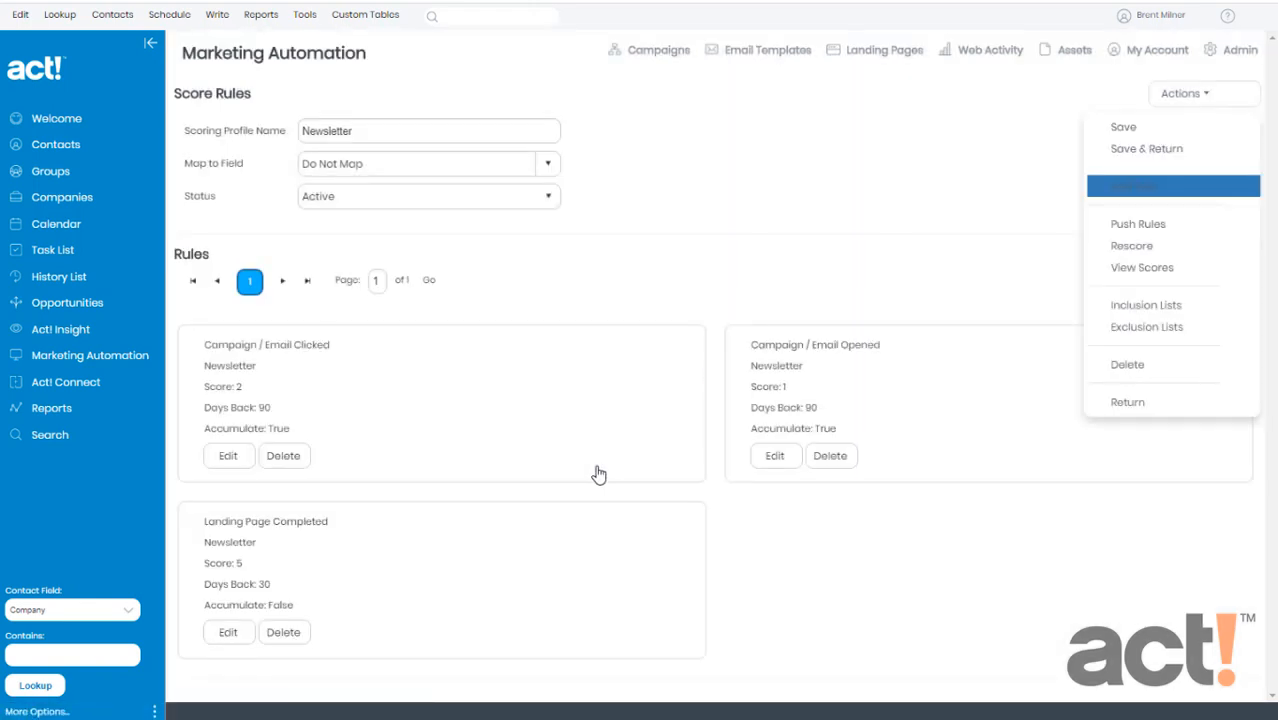
Map the scoring profile to customFields/newsletter_score, then save it and return to the profile list
{"action": "left_click", "coordinate": [361, 146]}
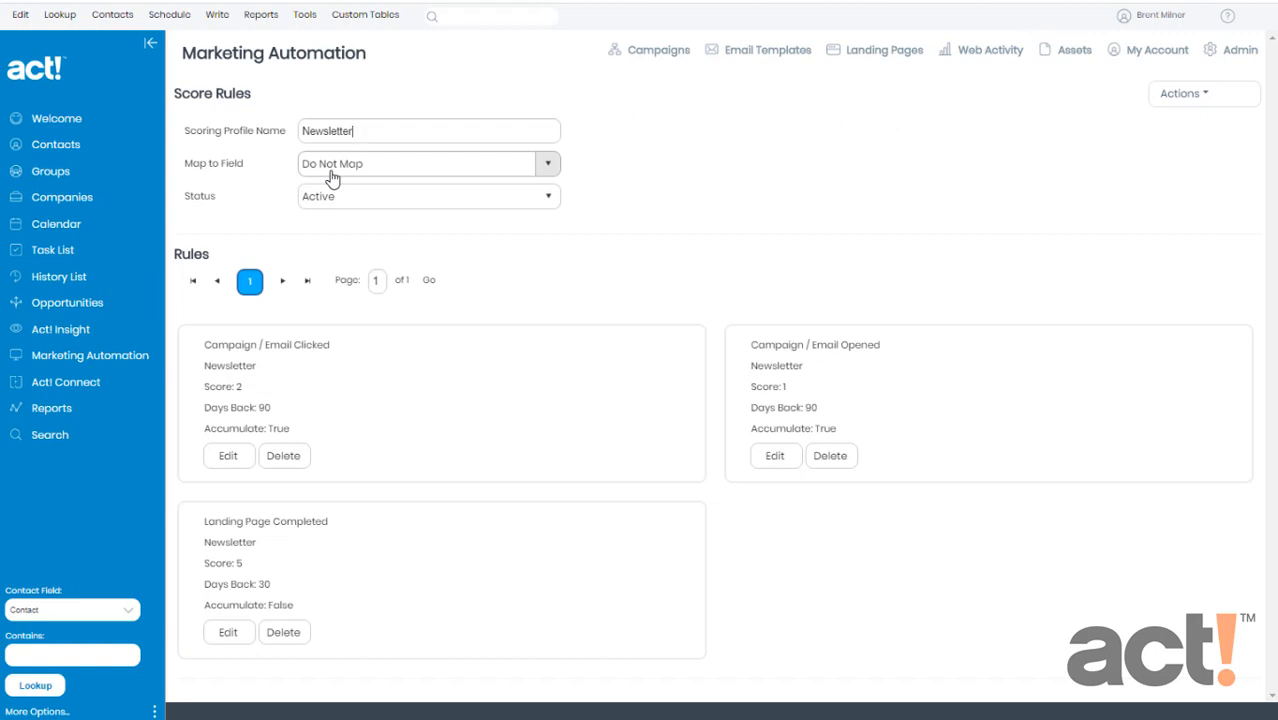
{"action": "left_click", "coordinate": [545, 165]}
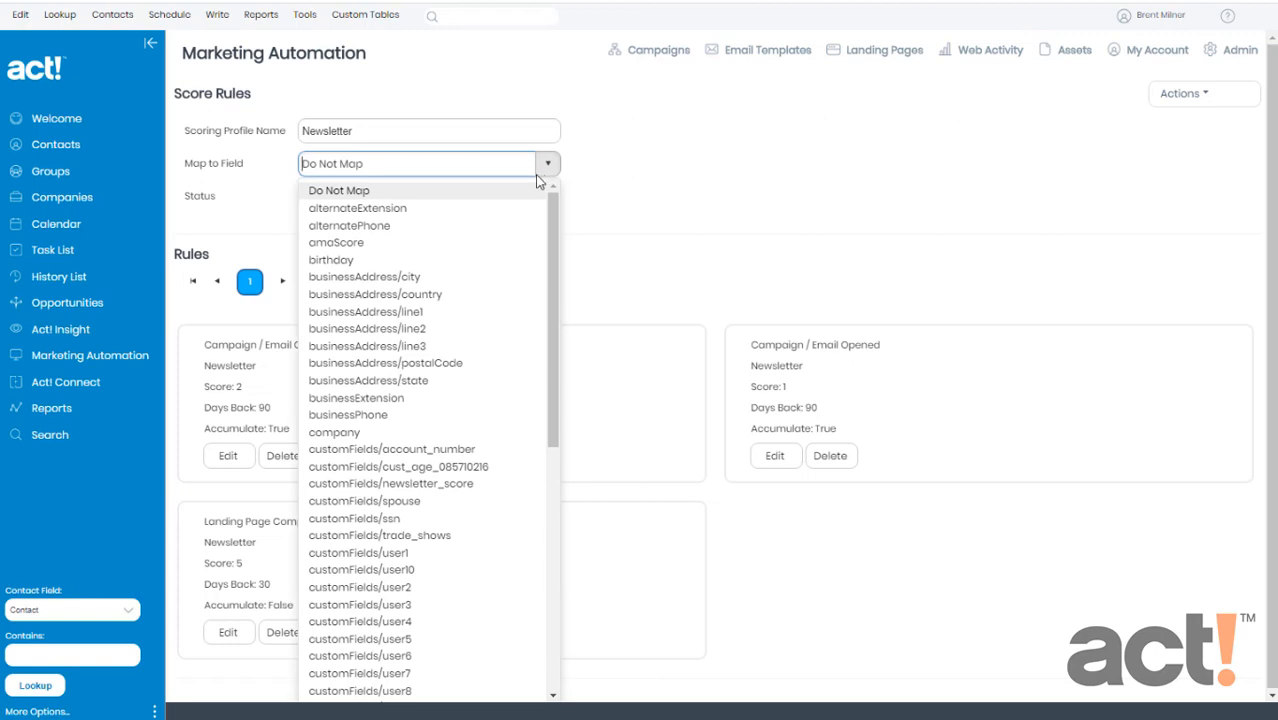
{"action": "left_click", "coordinate": [481, 485]}
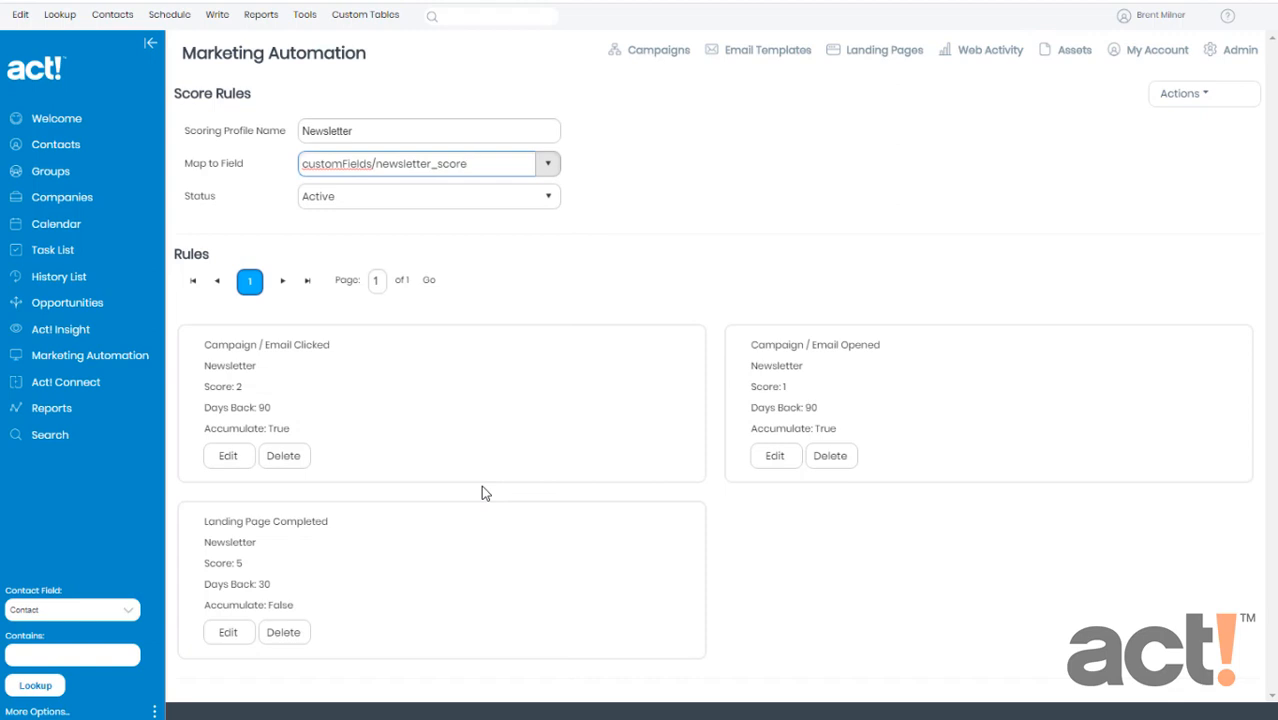
{"action": "left_click", "coordinate": [1185, 96]}
{"action": "left_click", "coordinate": [1164, 156]}
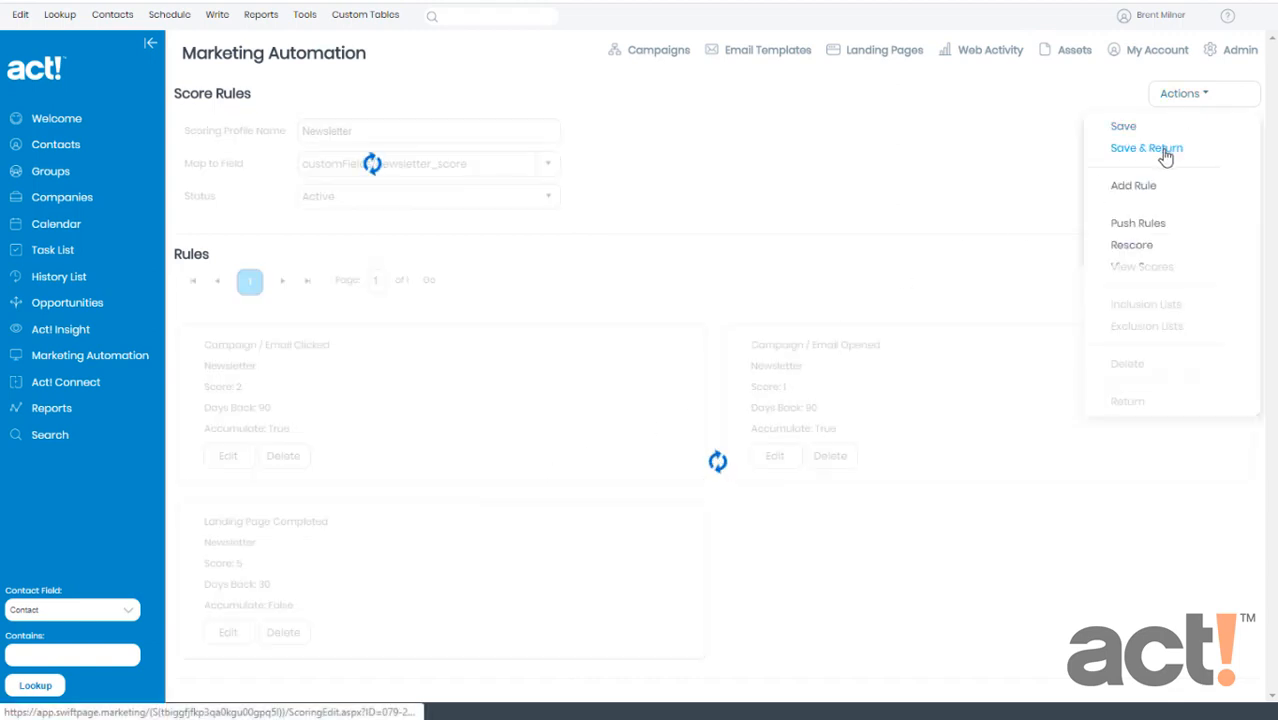